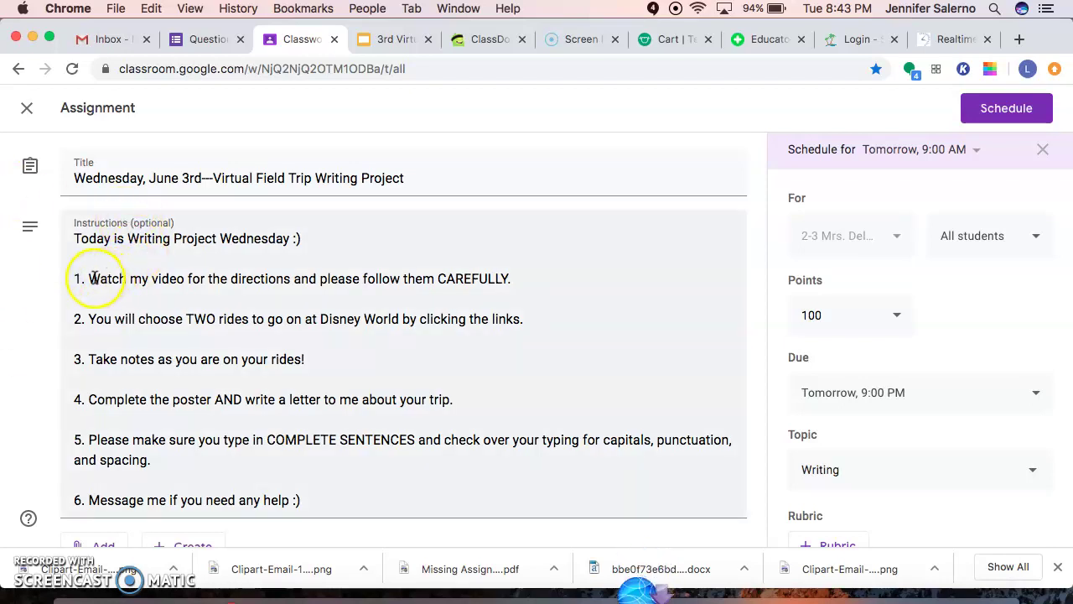
# - Read the writing project assignment instructions and the ride list on the first slide of the 3rd Virtual Field Trip Reflection presentation
pyautogui.scroll(-1, 95, 279)
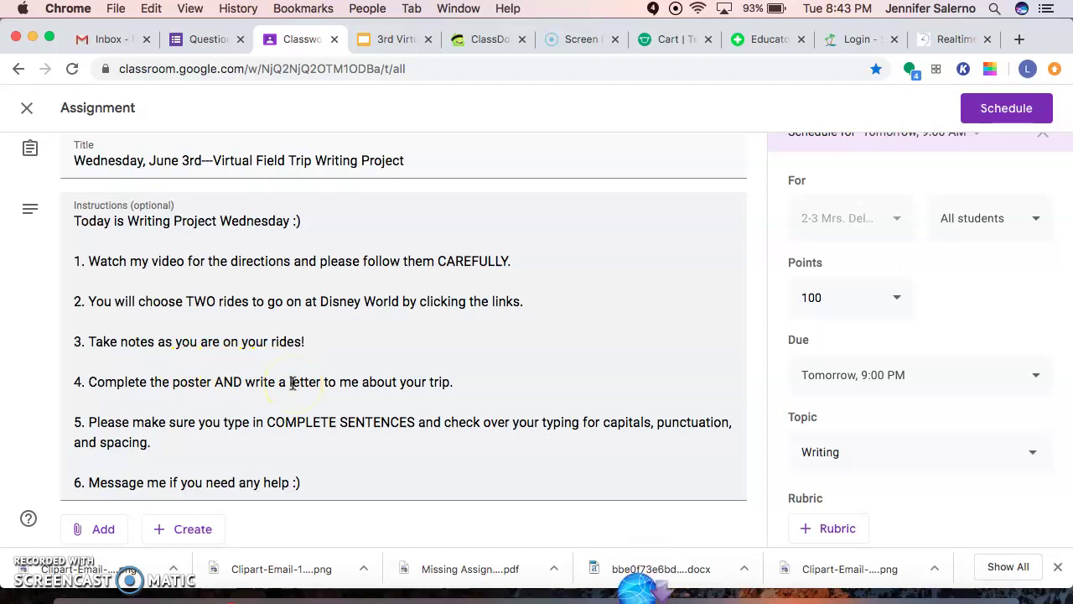
pyautogui.scroll(-2, 293, 381)
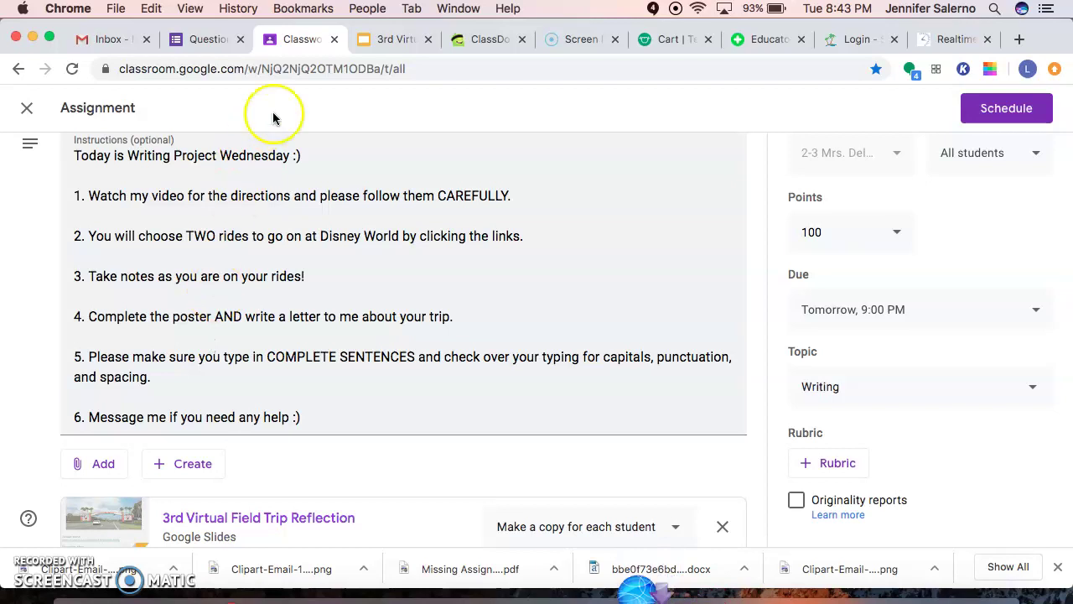
pyautogui.click(375, 38)
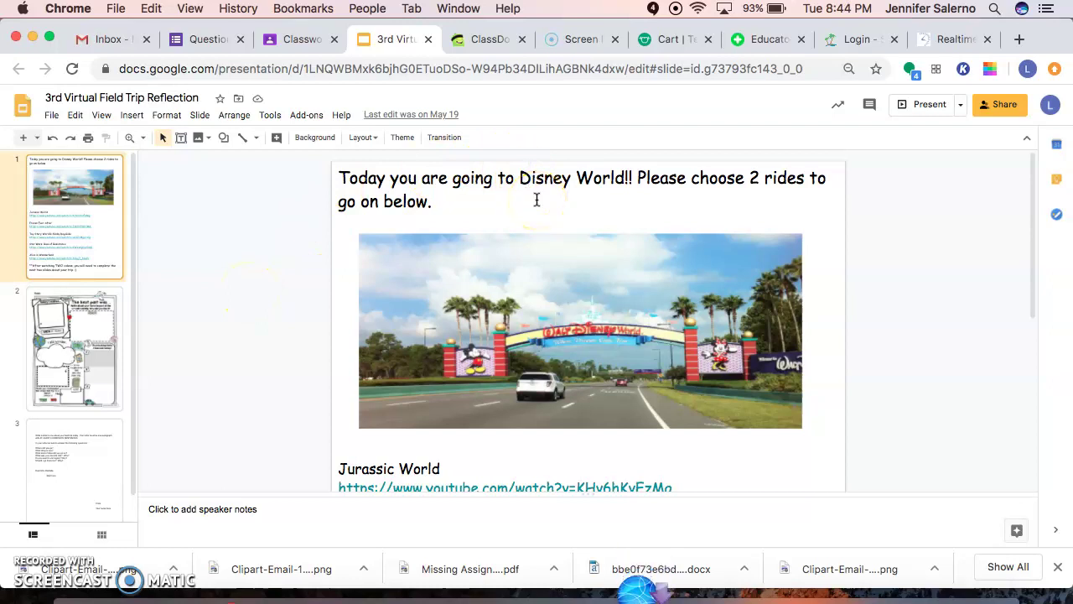
pyautogui.scroll(-5, 312, 419)
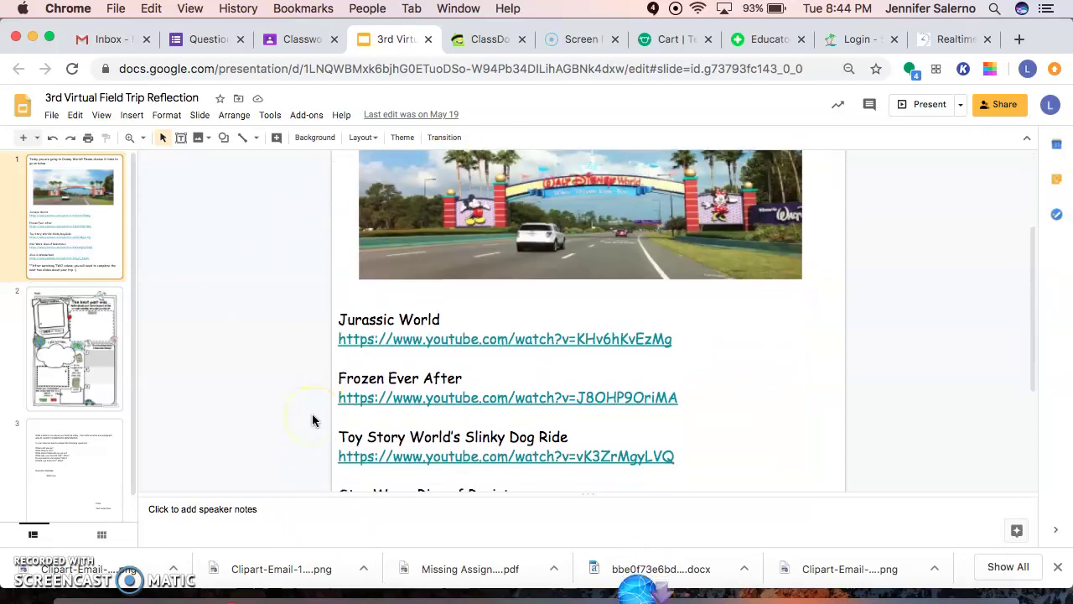
pyautogui.scroll(2, 312, 419)
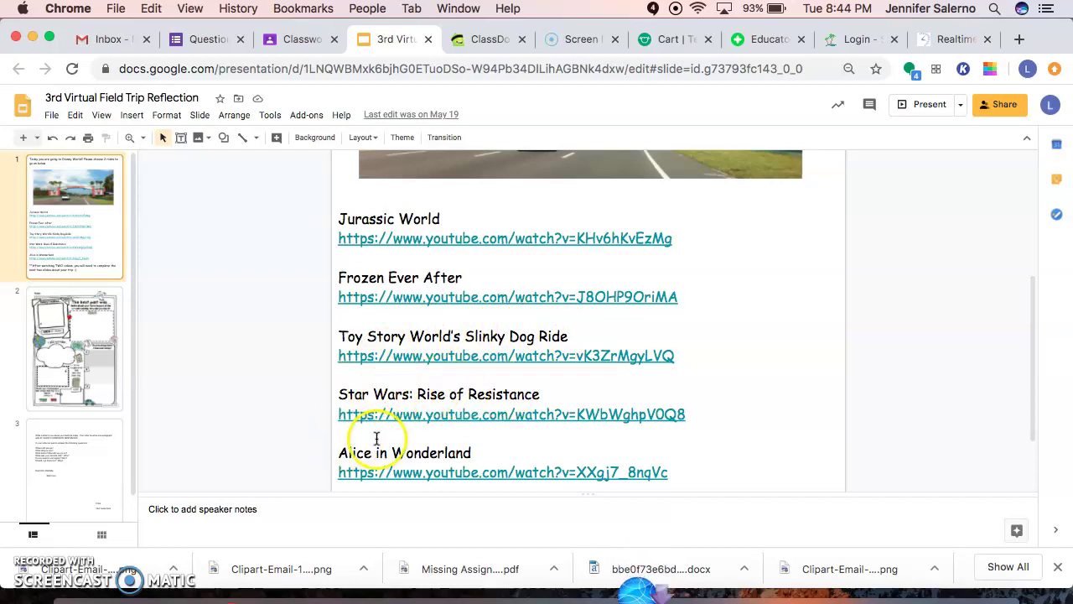
pyautogui.scroll(-3, 435, 443)
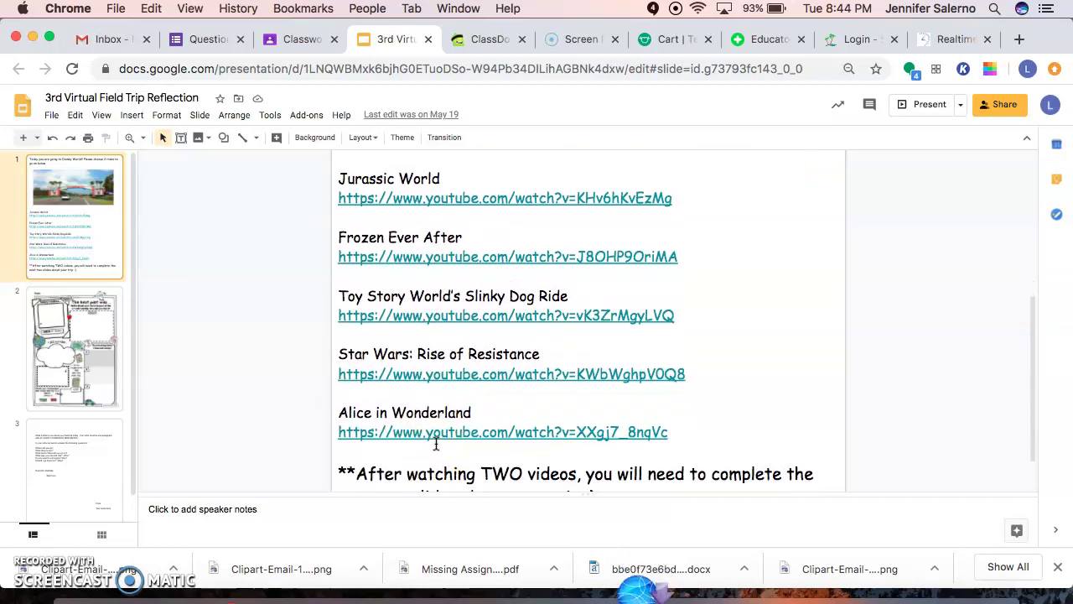
pyautogui.scroll(2, 431, 375)
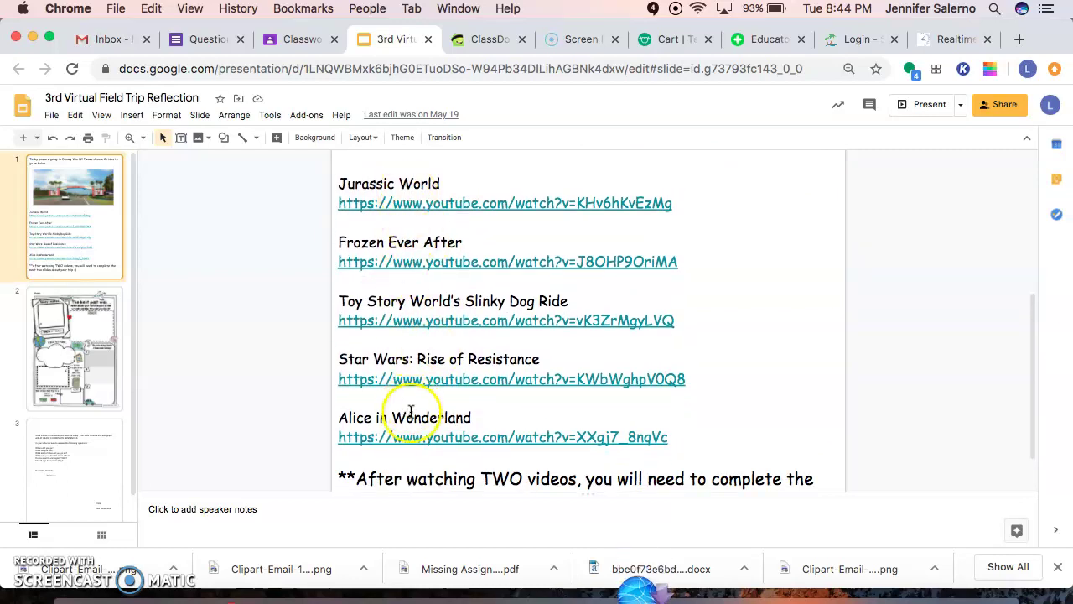
# - Preview the Jurassic World ride video from its link on the slide, skipping the ad and pausing playback before closing the video
pyautogui.click(432, 204)
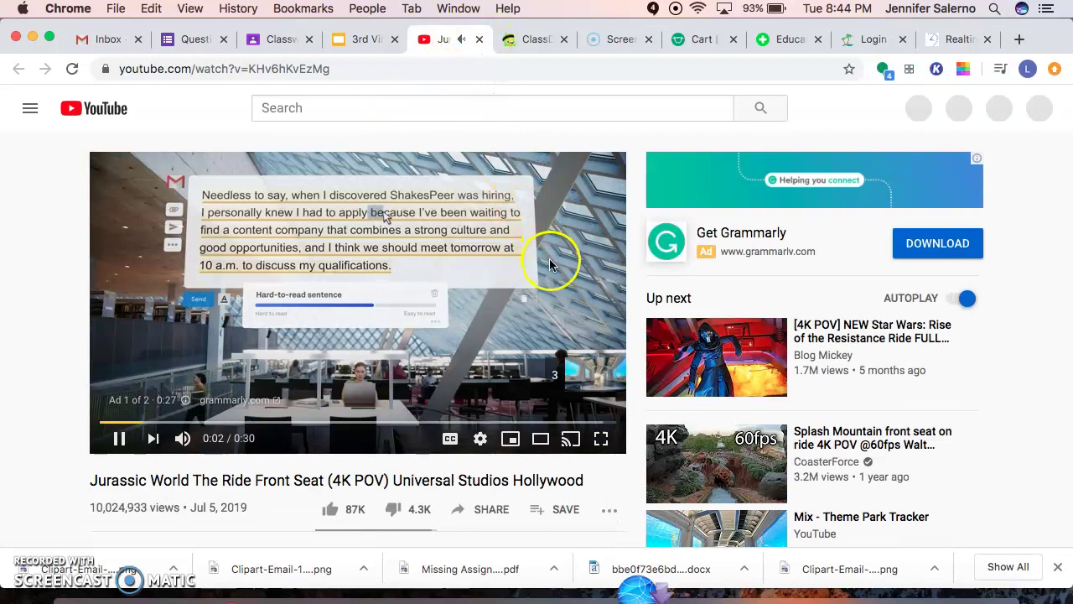
pyautogui.click(592, 376)
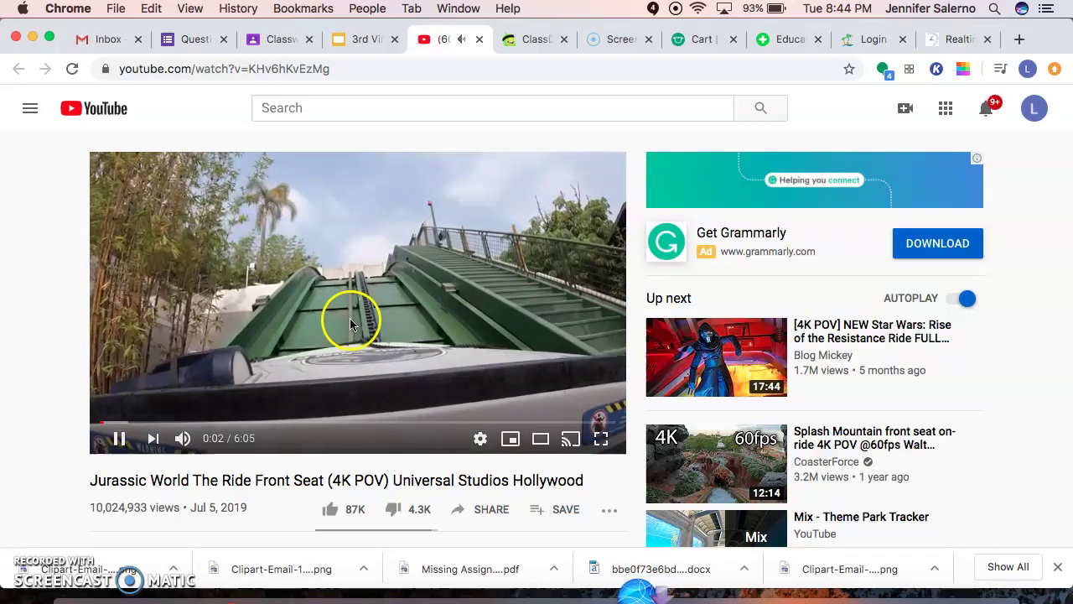
pyautogui.click(120, 440)
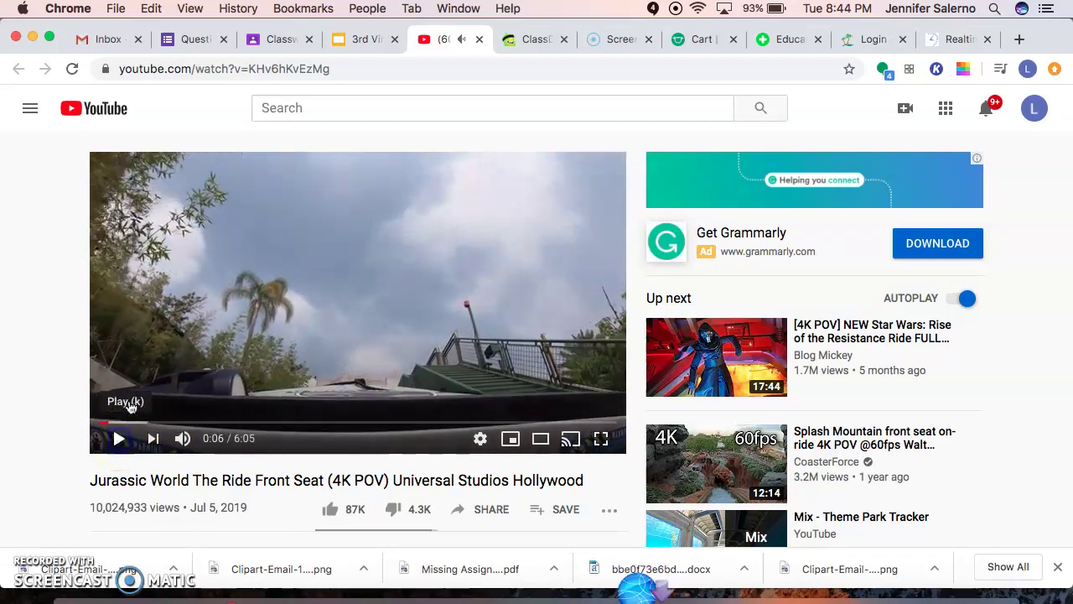
pyautogui.click(478, 42)
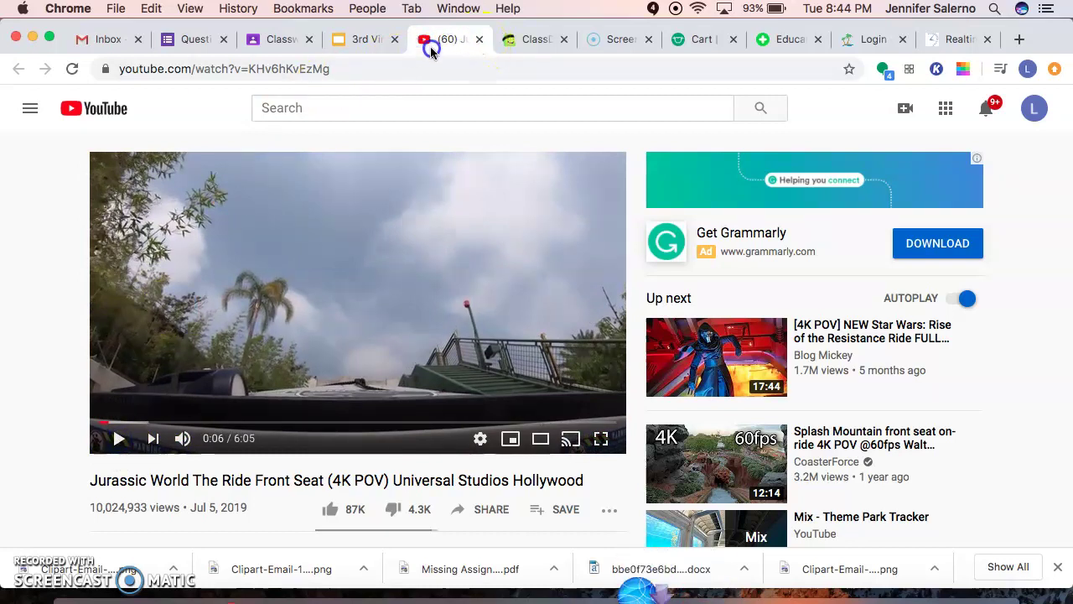
pyautogui.click(477, 41)
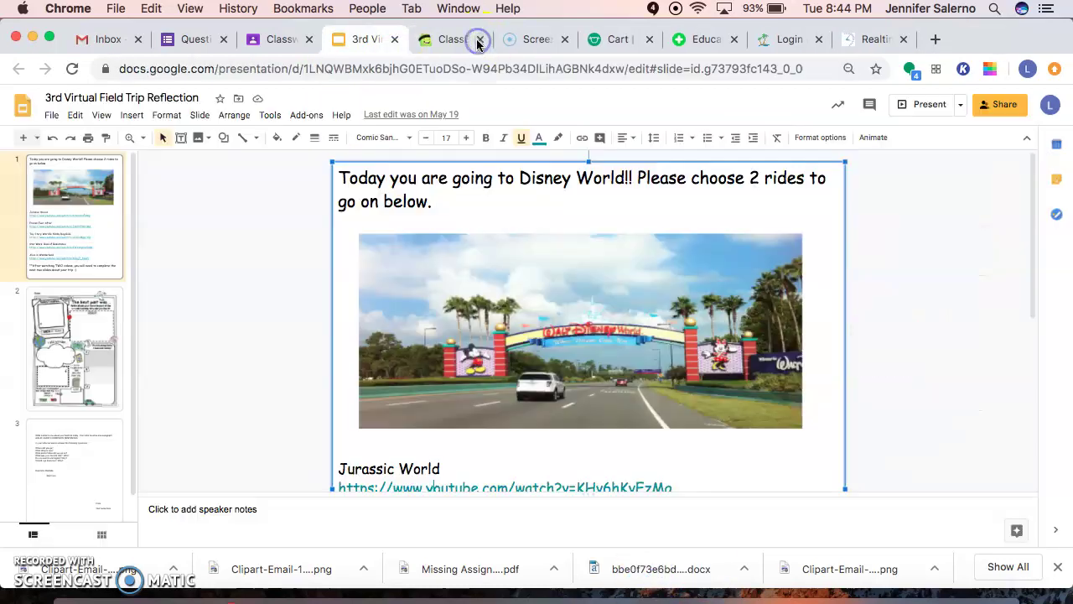
# - Open the poster on the second slide and check the text boxes for "Today I visited..." and "The best part was..."
pyautogui.click(240, 263)
pyautogui.click(86, 339)
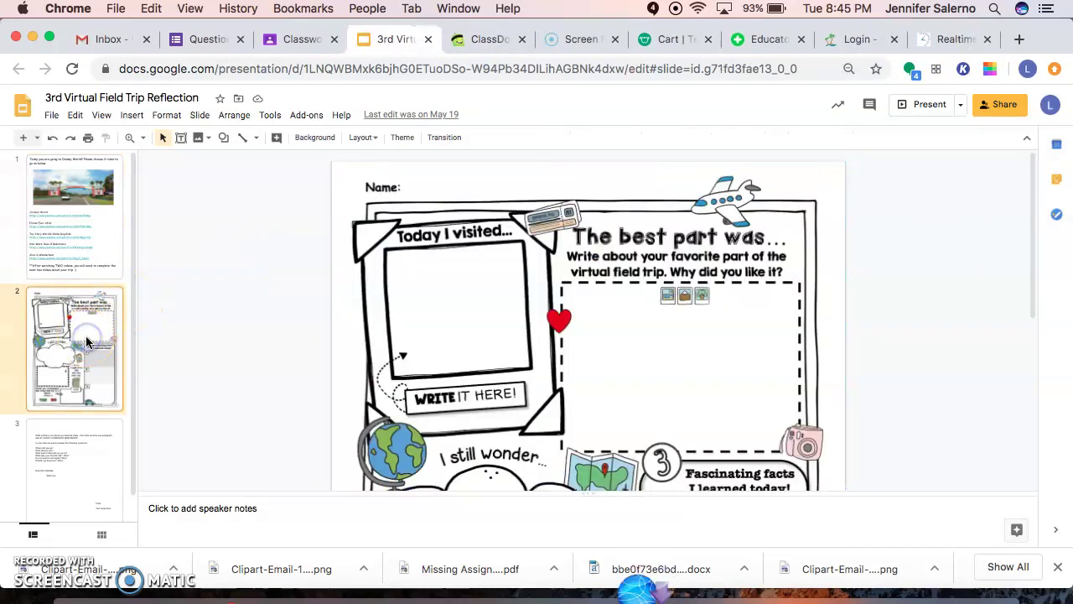
pyautogui.scroll(-2, 291, 357)
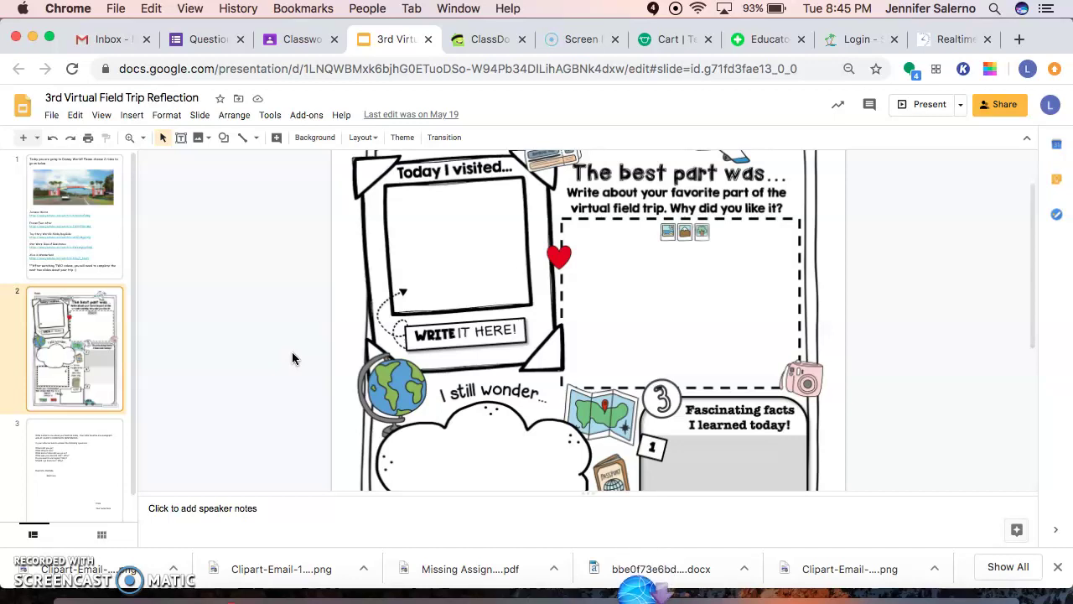
pyautogui.scroll(2, 292, 358)
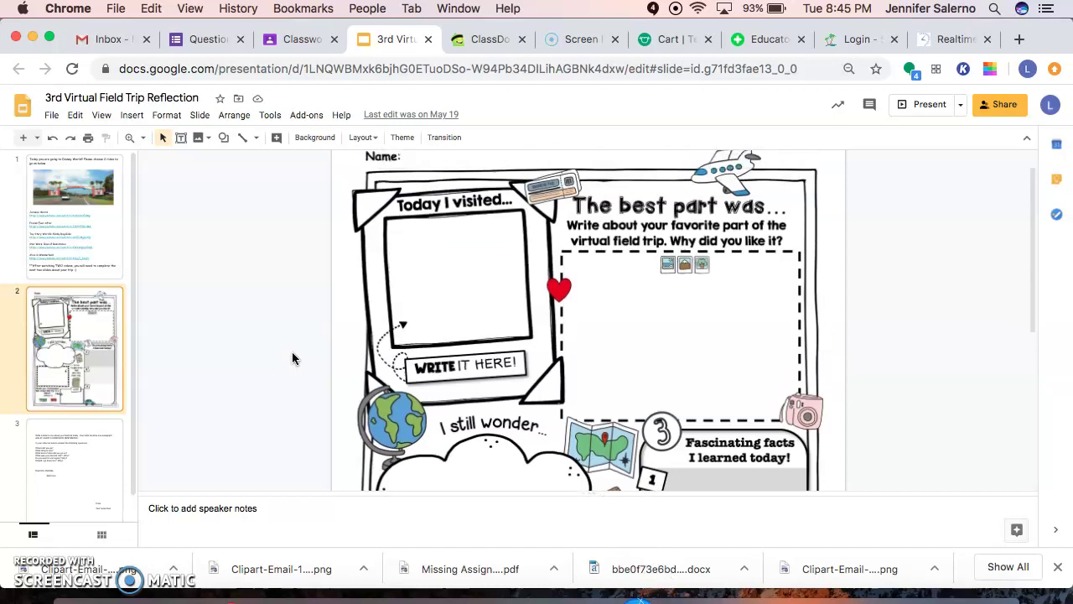
pyautogui.click(434, 239)
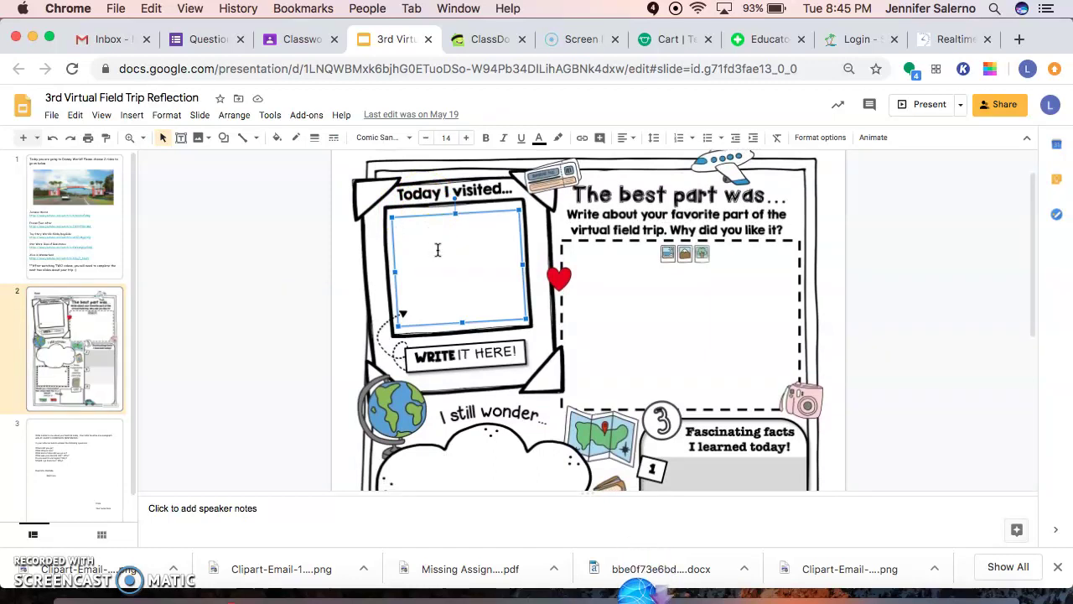
pyautogui.click(453, 255)
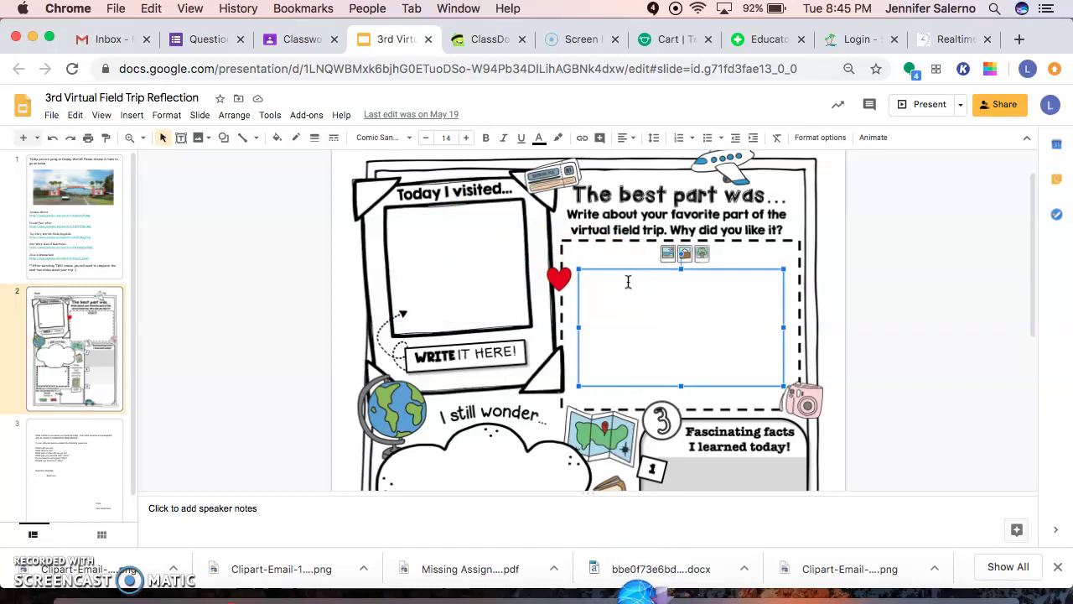
# - Check the text box inside the poster's "I still wonder..." cloud
pyautogui.scroll(-5, 626, 282)
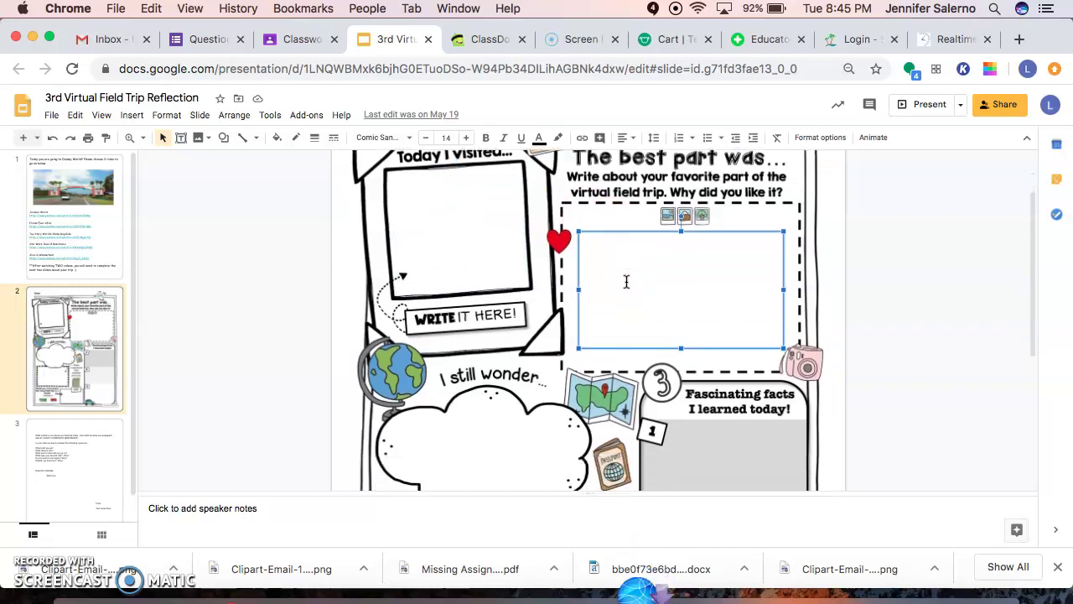
pyautogui.scroll(5, 499, 335)
pyautogui.click(501, 325)
pyautogui.scroll(-5, 501, 326)
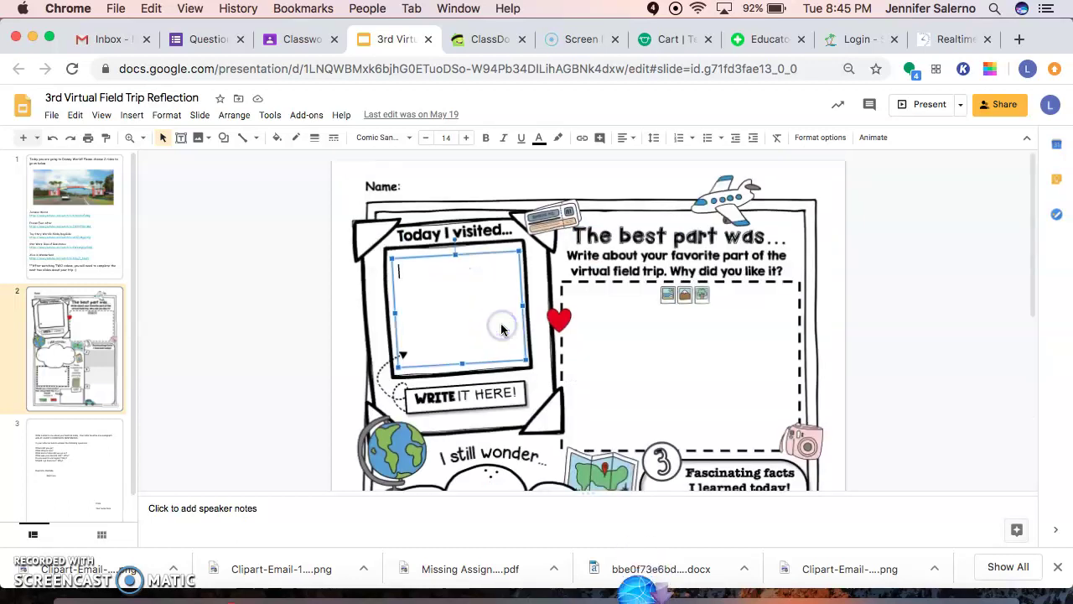
pyautogui.scroll(5, 495, 314)
pyautogui.click(484, 294)
pyautogui.scroll(-5, 484, 294)
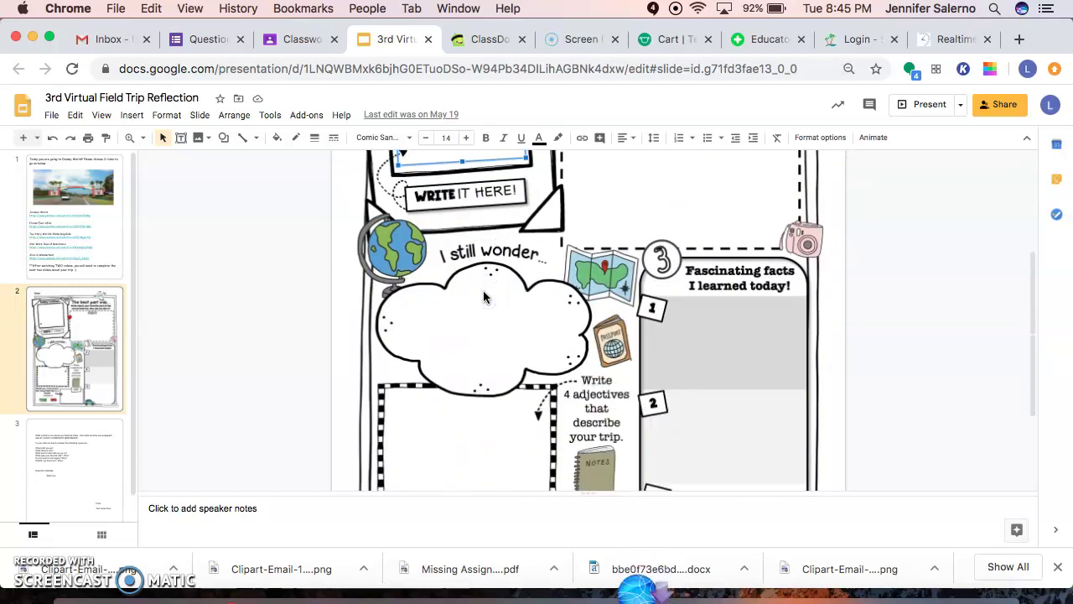
pyautogui.scroll(5, 484, 294)
pyautogui.click(484, 293)
pyautogui.scroll(-5, 484, 295)
pyautogui.click(484, 295)
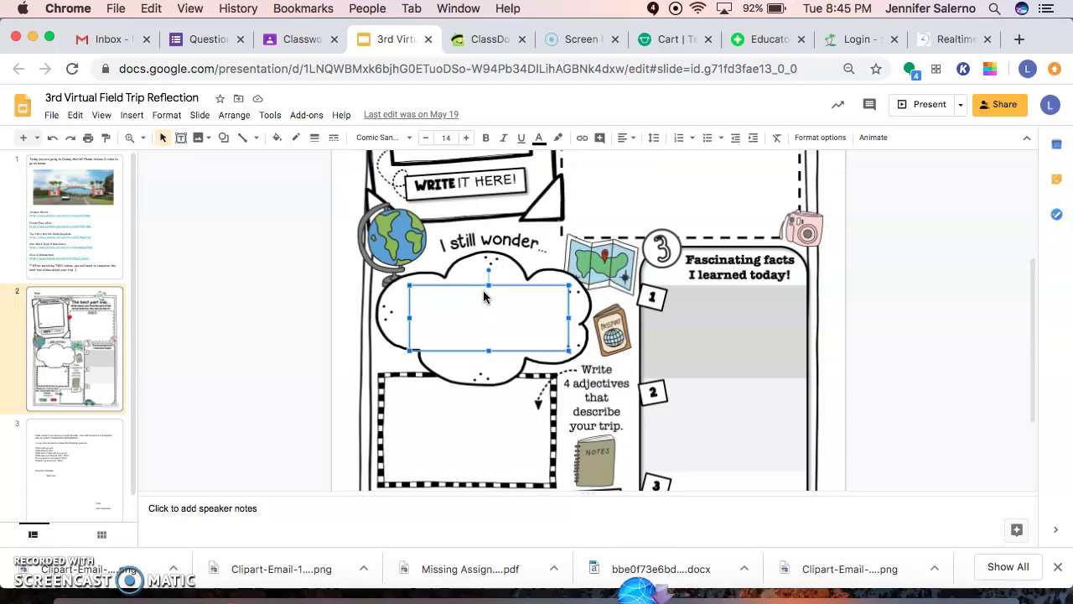
# - Examine the poster's adjectives, recommendation and fascinating facts sections, and display the line drawing options for circling YES or NO
pyautogui.scroll(-3, 487, 301)
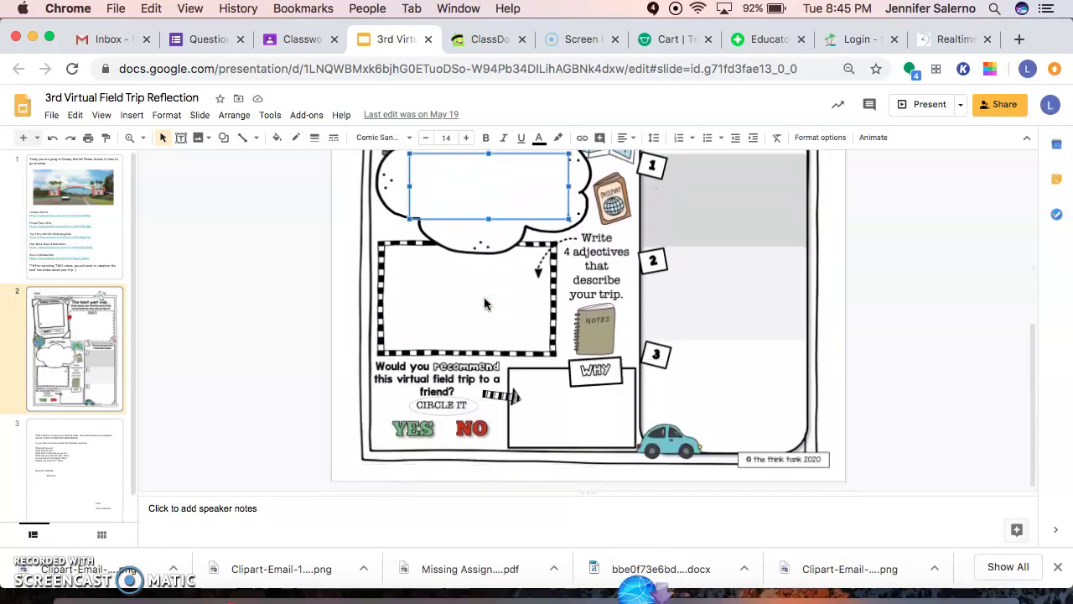
pyautogui.click(445, 293)
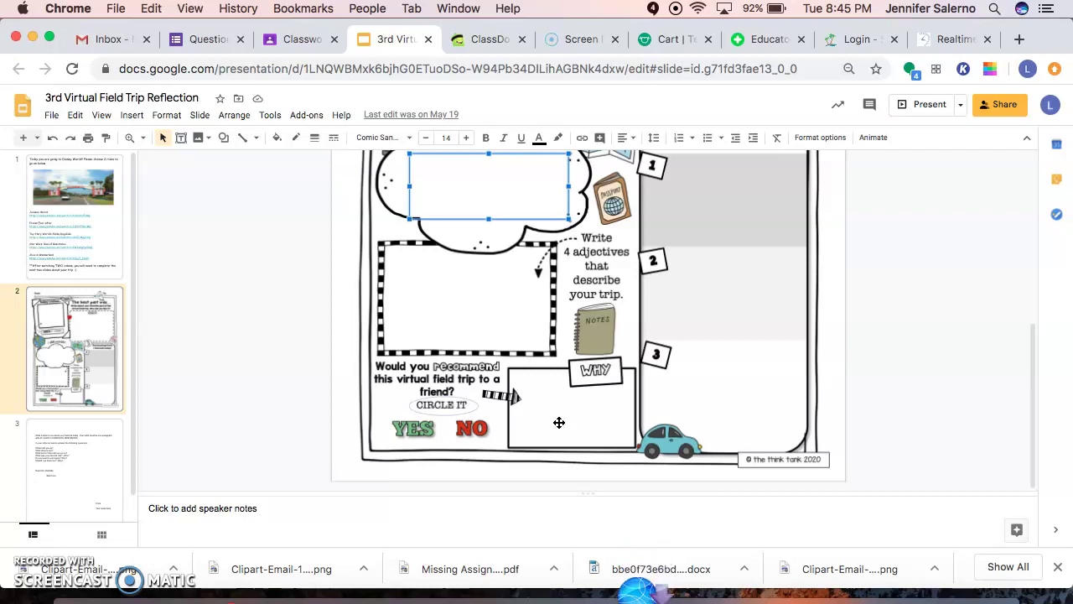
pyautogui.click(256, 137)
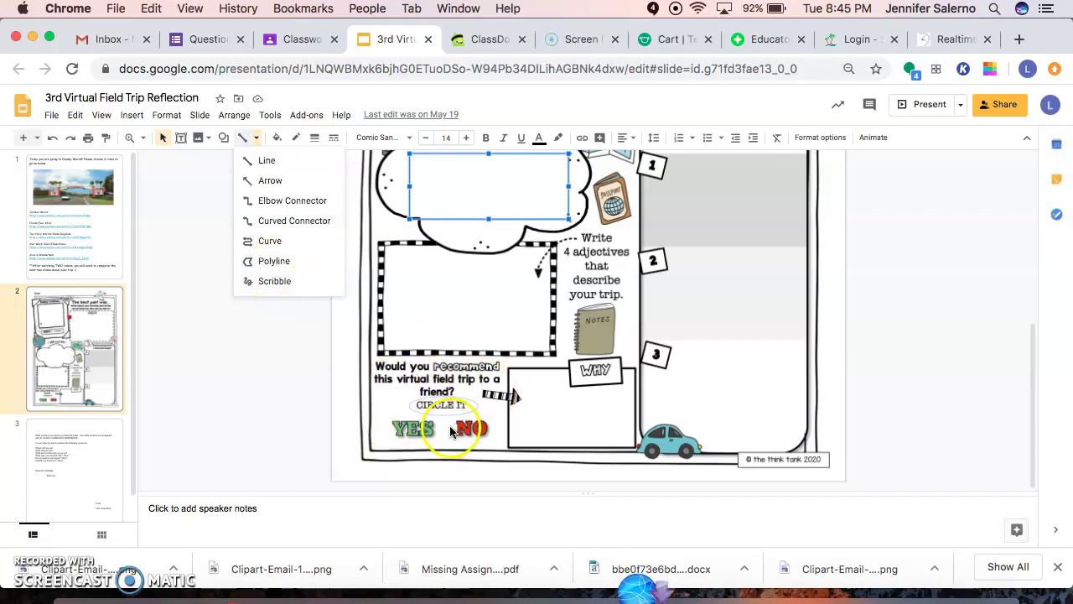
pyautogui.scroll(1, 571, 415)
pyautogui.scroll(3, 571, 415)
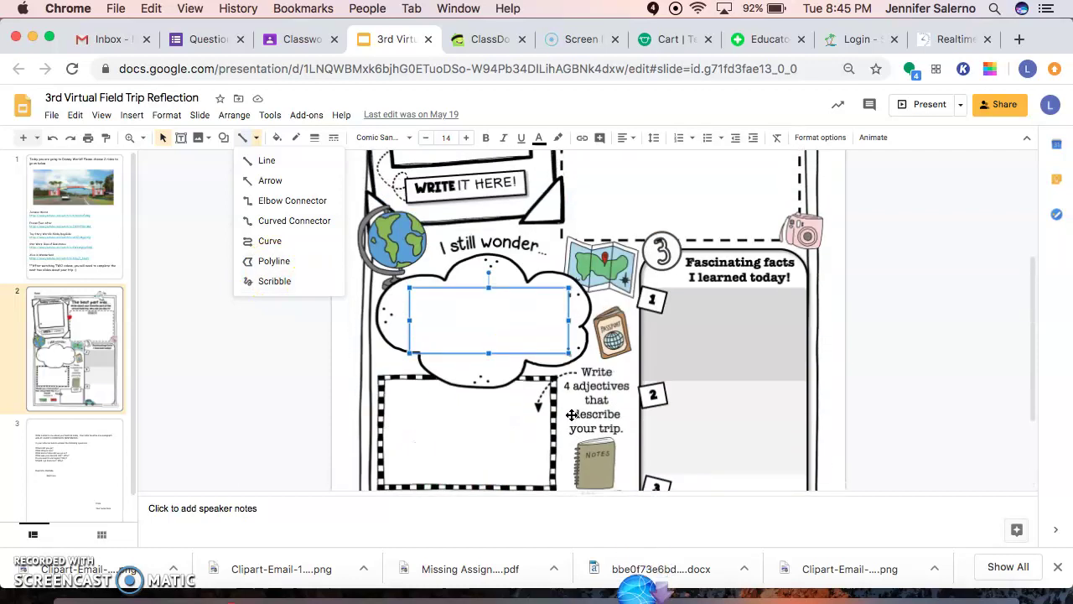
pyautogui.scroll(-2, 752, 198)
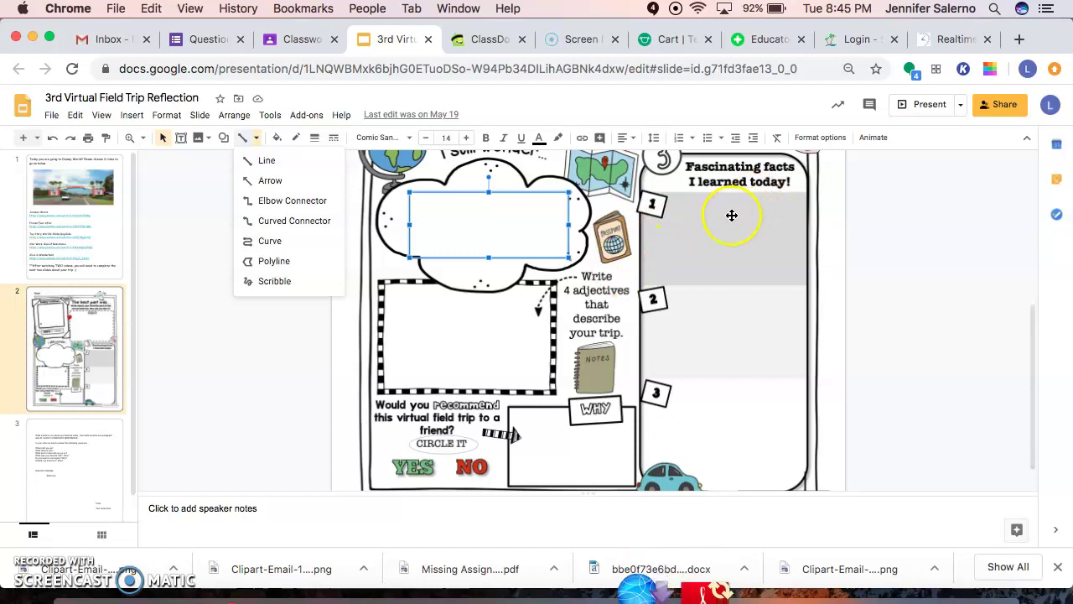
pyautogui.scroll(-1, 730, 213)
pyautogui.scroll(2, 731, 216)
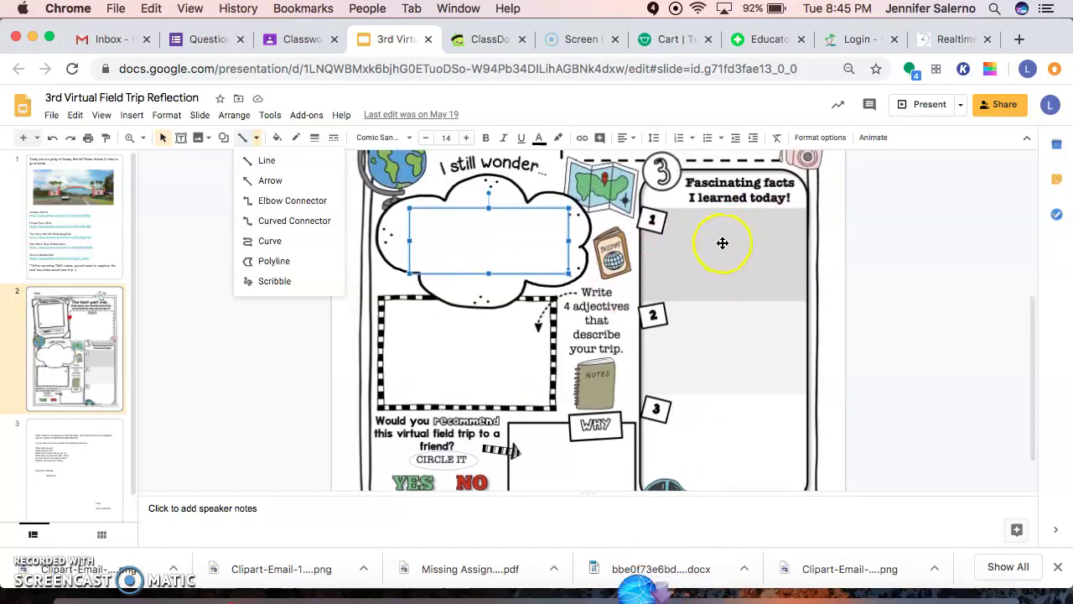
pyautogui.scroll(-1, 725, 246)
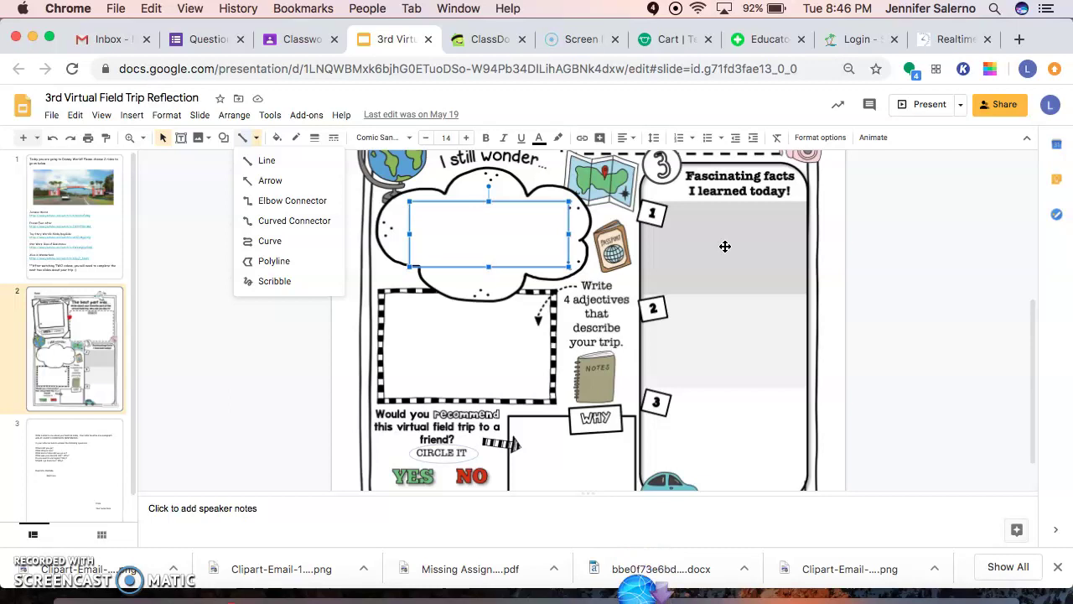
pyautogui.scroll(-4, 725, 246)
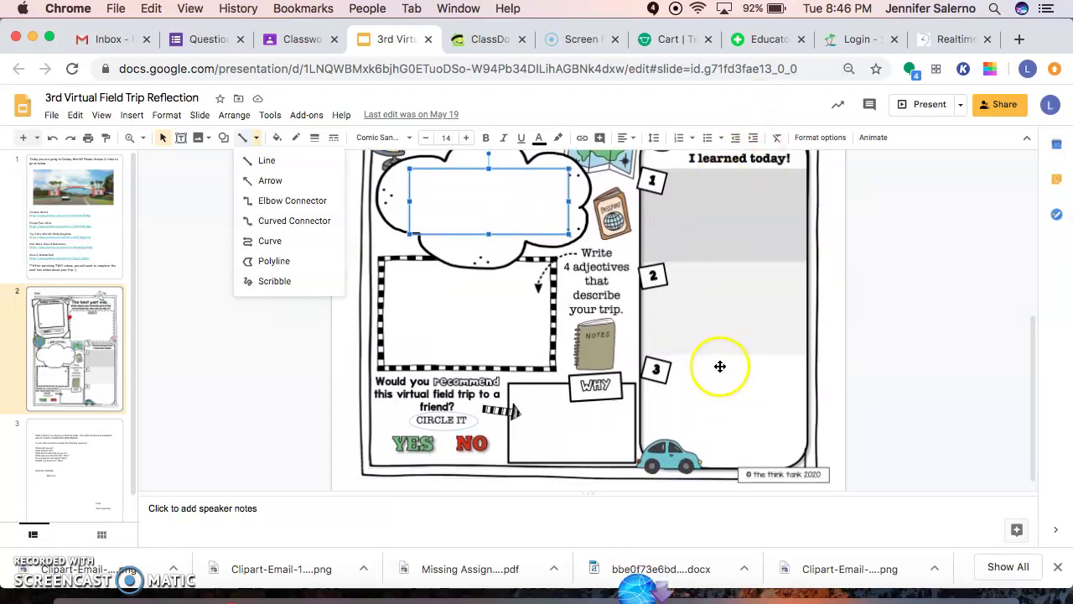
# - Open the third slide, review the letter-writing directions and template, and put the text cursor at "Start here" in the letter
pyautogui.click(64, 464)
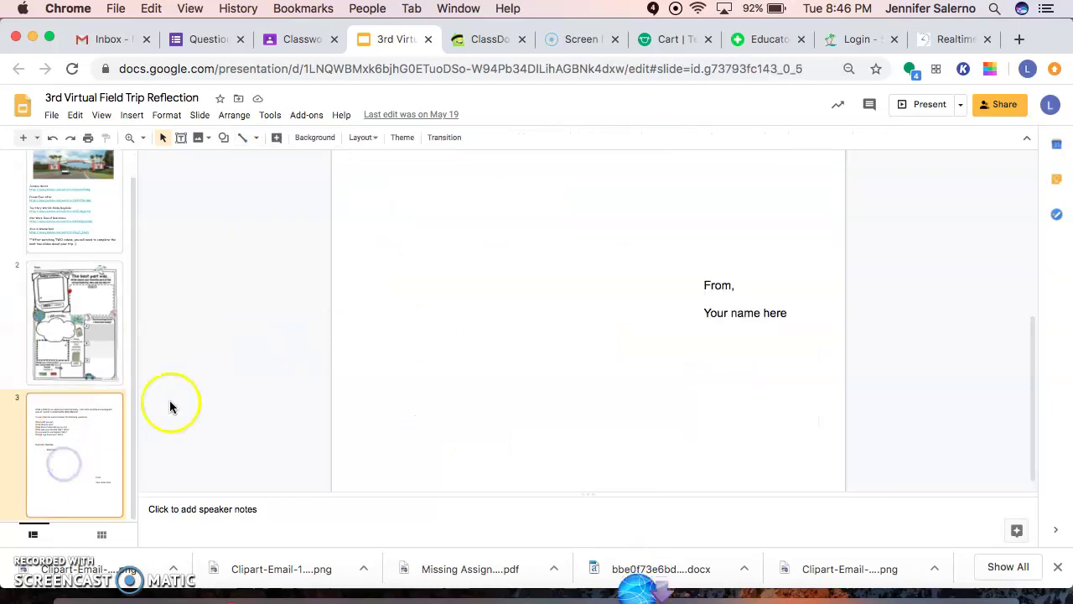
pyautogui.scroll(5, 237, 355)
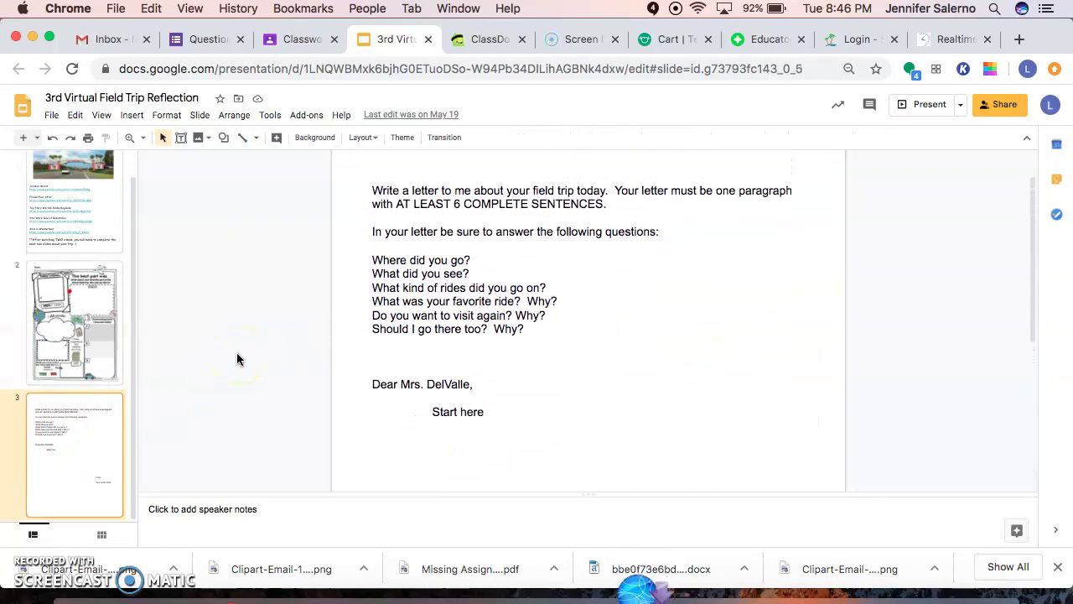
pyautogui.scroll(-5, 236, 353)
pyautogui.click(370, 243)
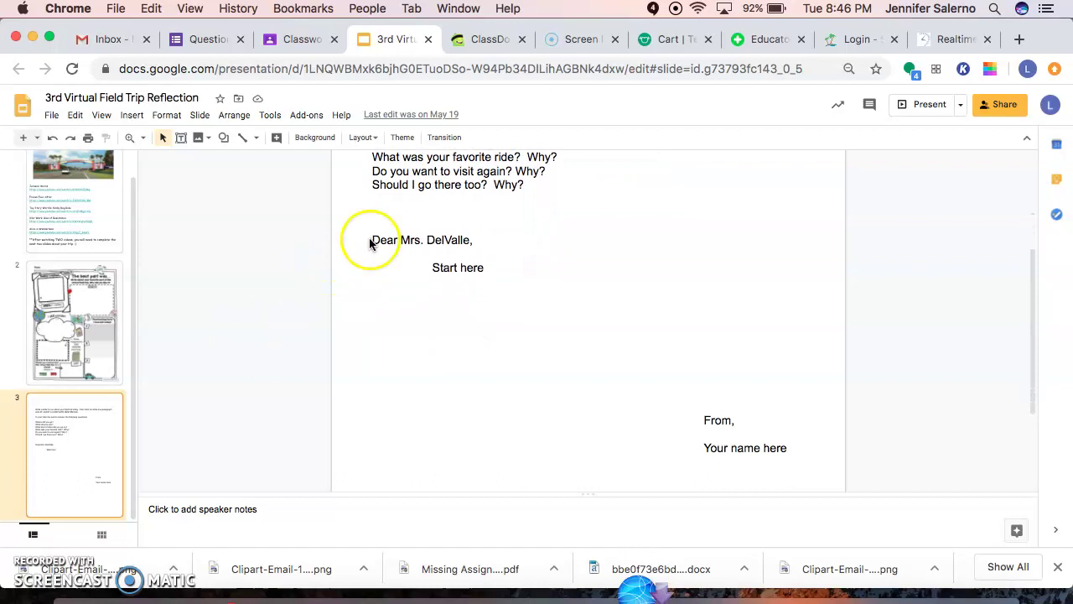
pyautogui.click(484, 267)
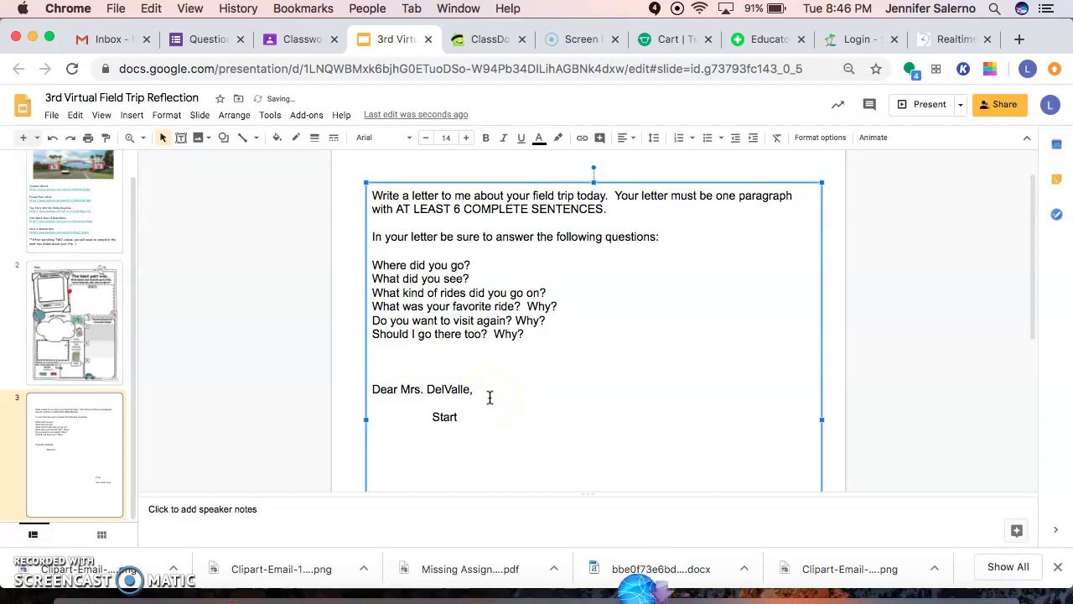
pyautogui.scroll(-5, 482, 462)
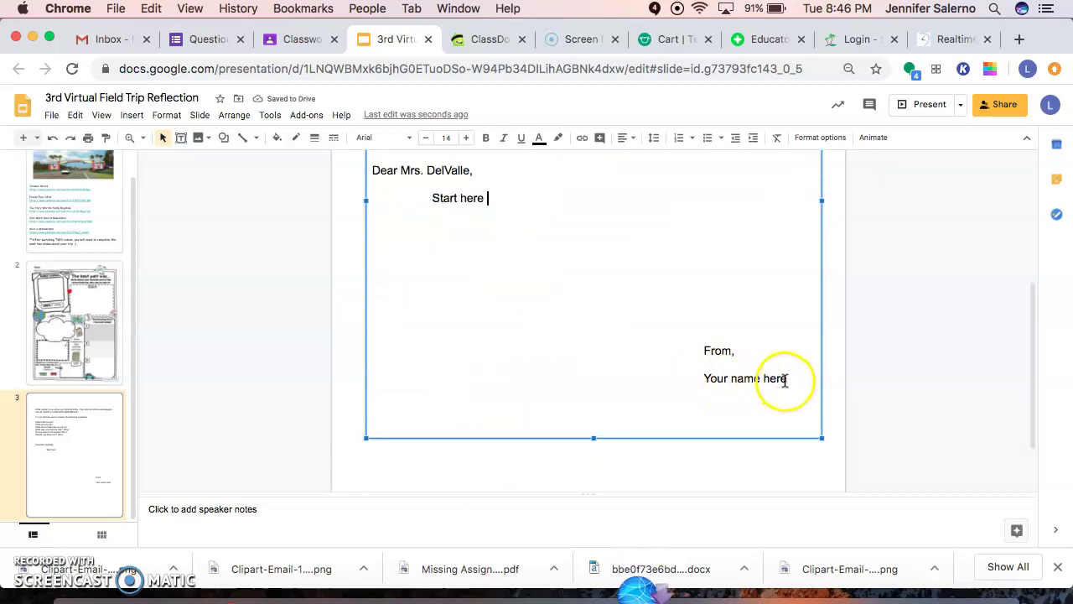
pyautogui.scroll(5, 491, 321)
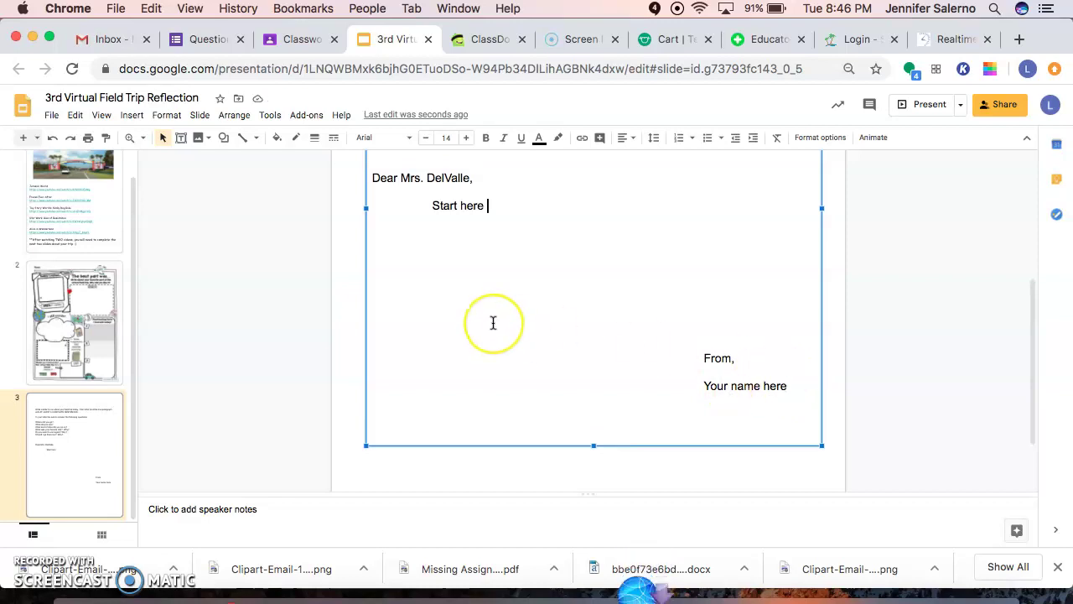
# - Review the letter-writing directions and the questions to answer, from "Where did you go?" to "Should I go there too?", and return to "Start here"
pyautogui.scroll(1, 493, 323)
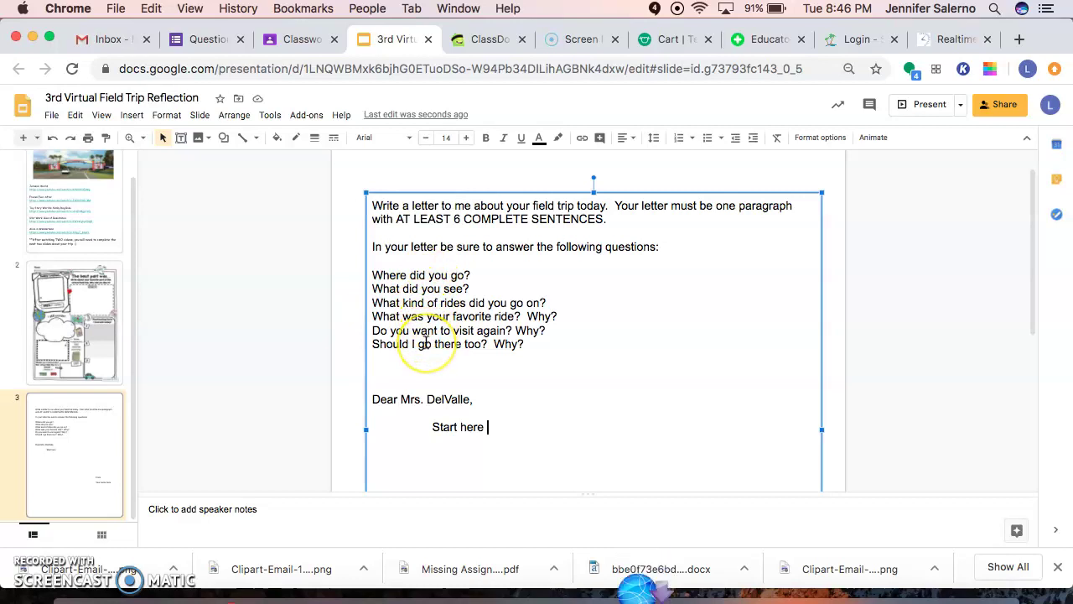
pyautogui.scroll(-1, 426, 342)
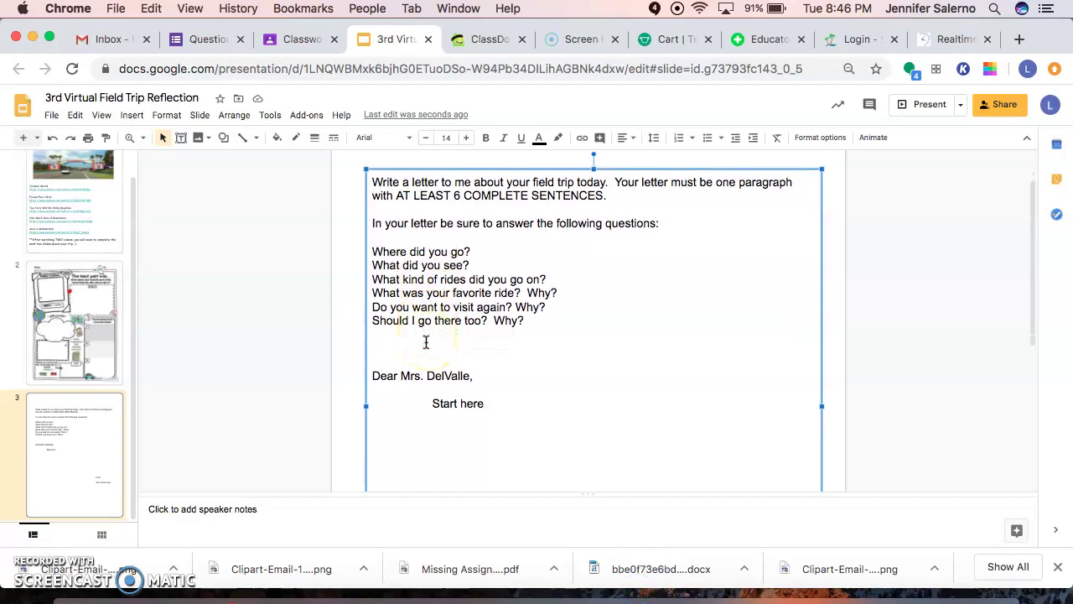
pyautogui.click(390, 249)
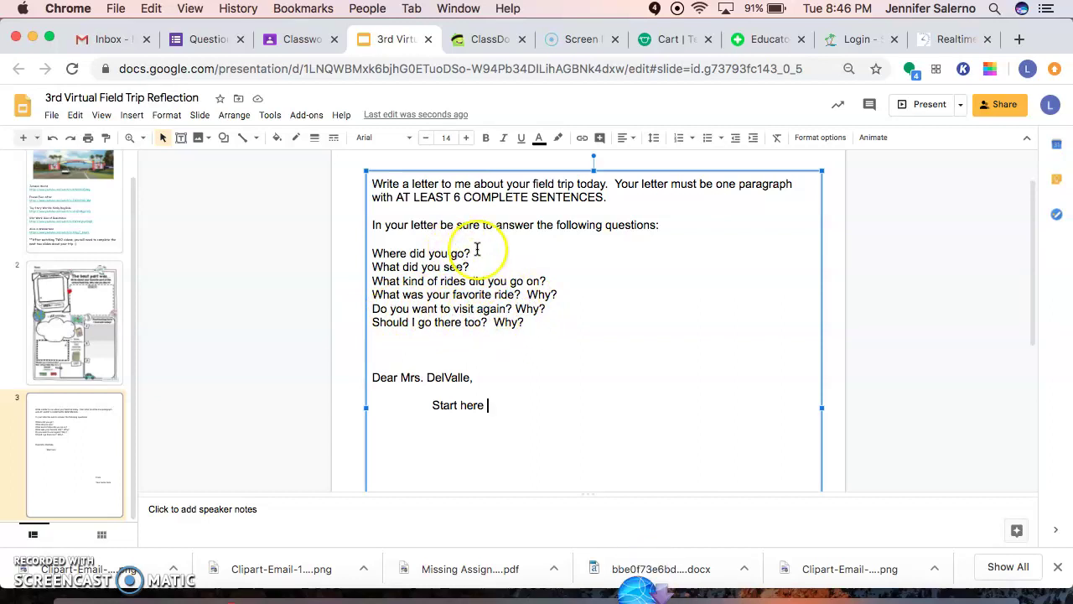
pyautogui.scroll(-4, 487, 328)
pyautogui.click(487, 330)
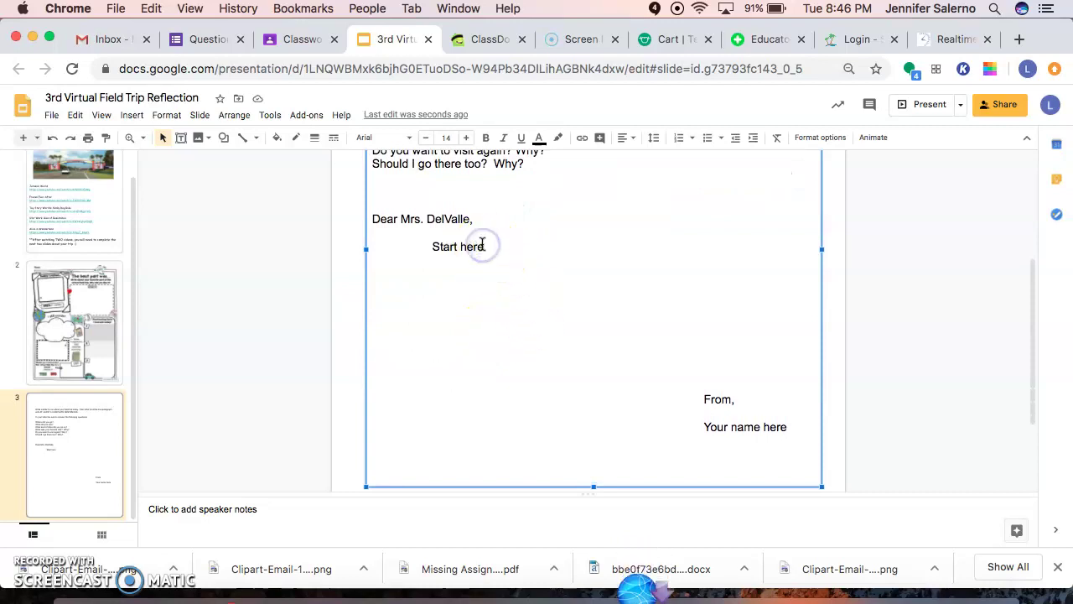
# - Recheck the questions against the letter template down to its "From, Your name here" closing, and look back over the three slide thumbnails
pyautogui.scroll(3, 483, 243)
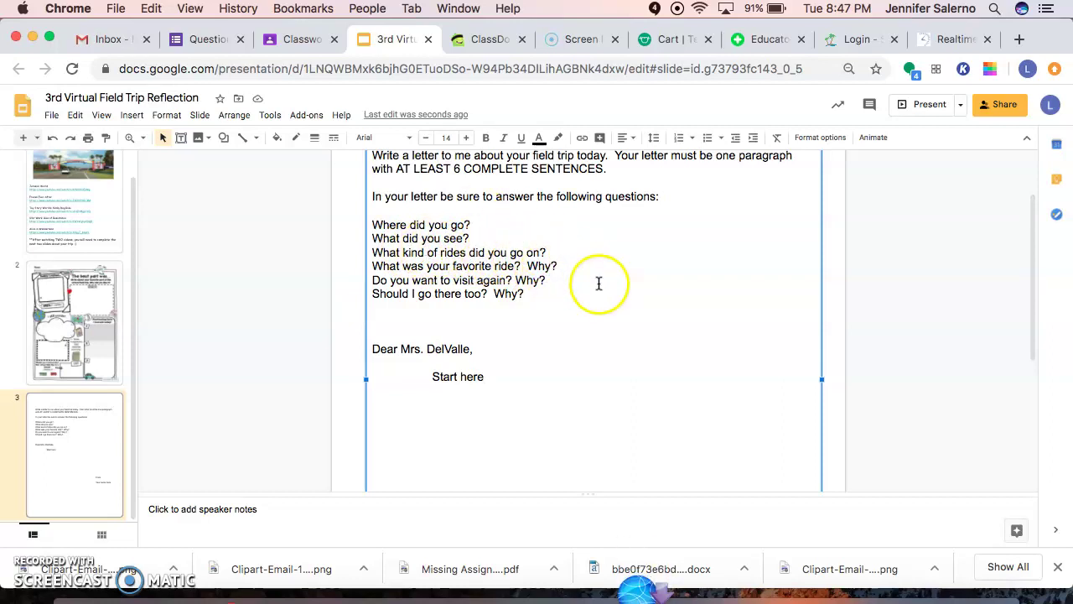
pyautogui.scroll(-3, 466, 250)
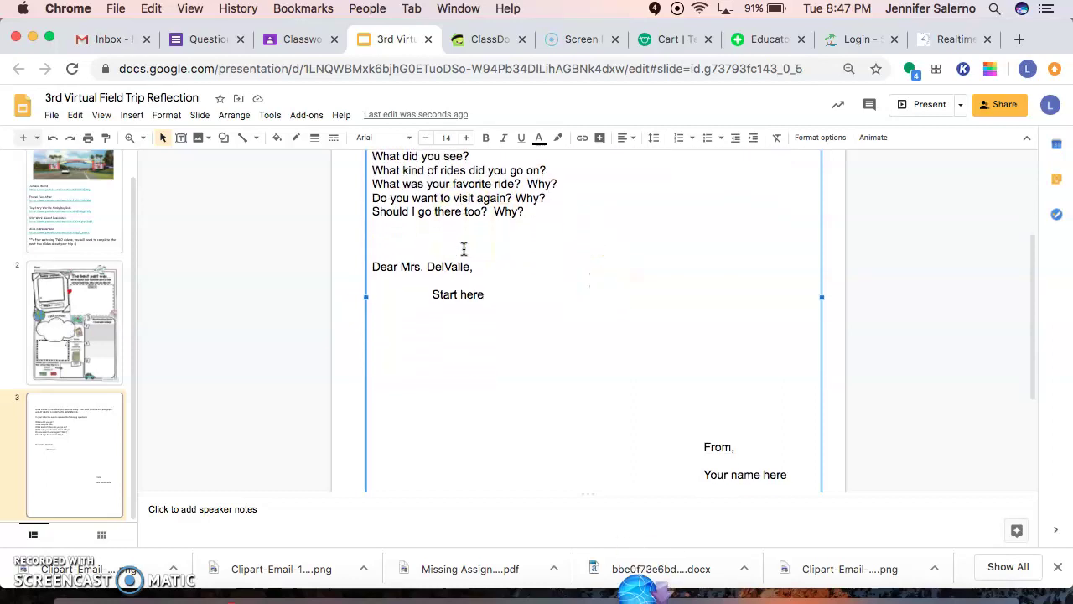
pyautogui.scroll(1, 464, 249)
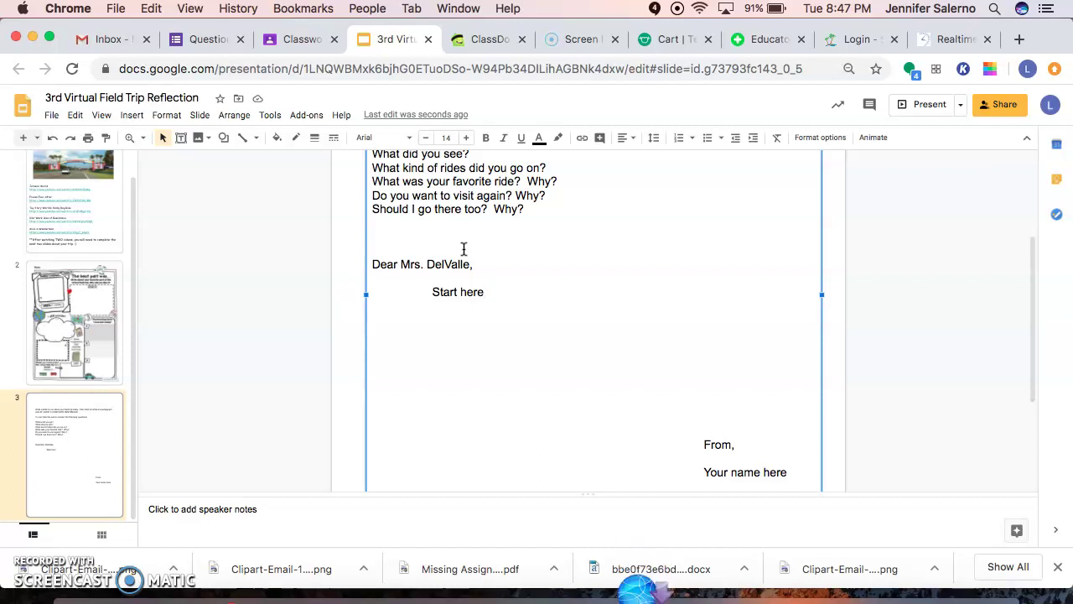
pyautogui.scroll(-2, 463, 249)
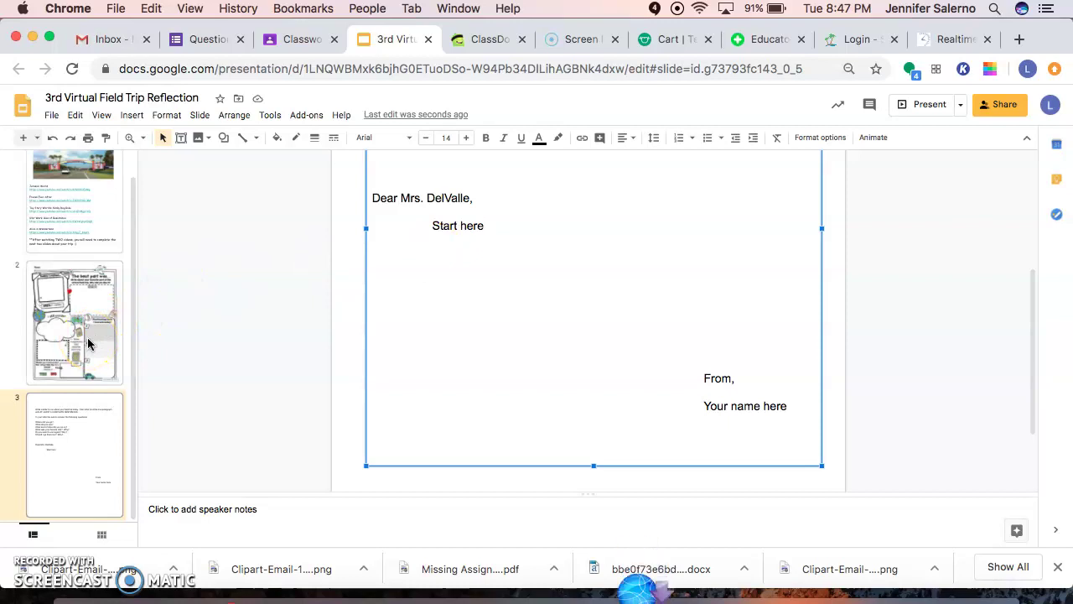
pyautogui.click(168, 429)
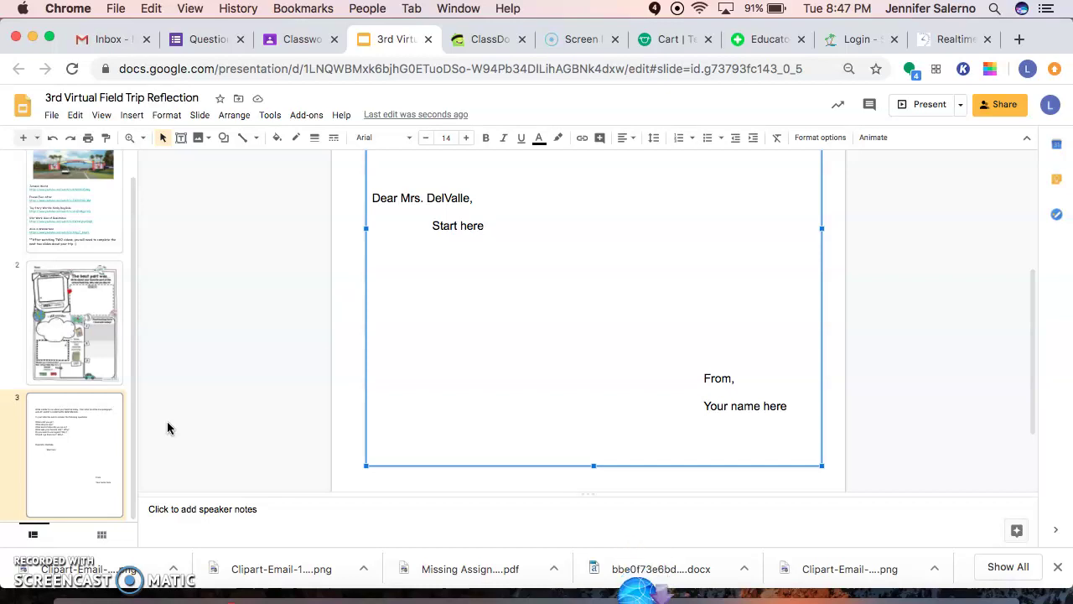
pyautogui.scroll(2, 97, 336)
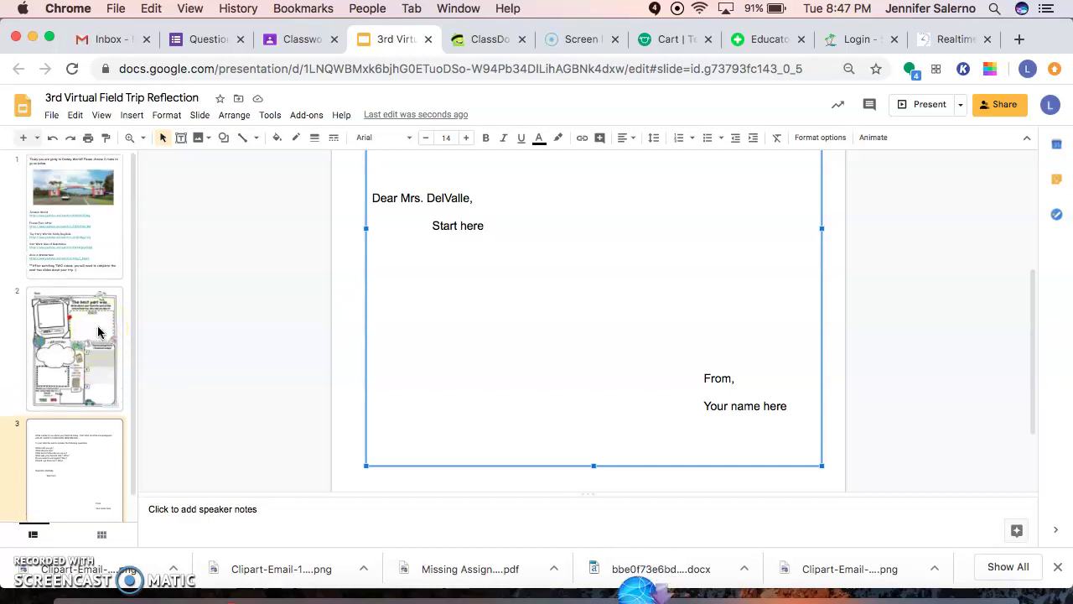